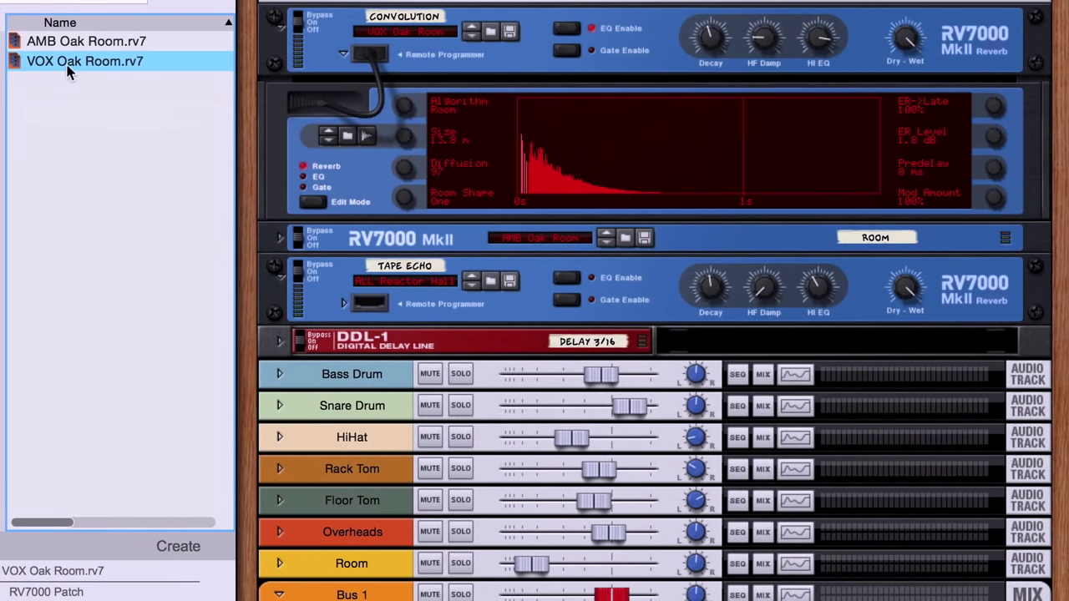
Step: Drag VOX Oak Room.rv7 from the Browser onto the CONVOLUTION RV7000
drag(70, 72, 687, 173)
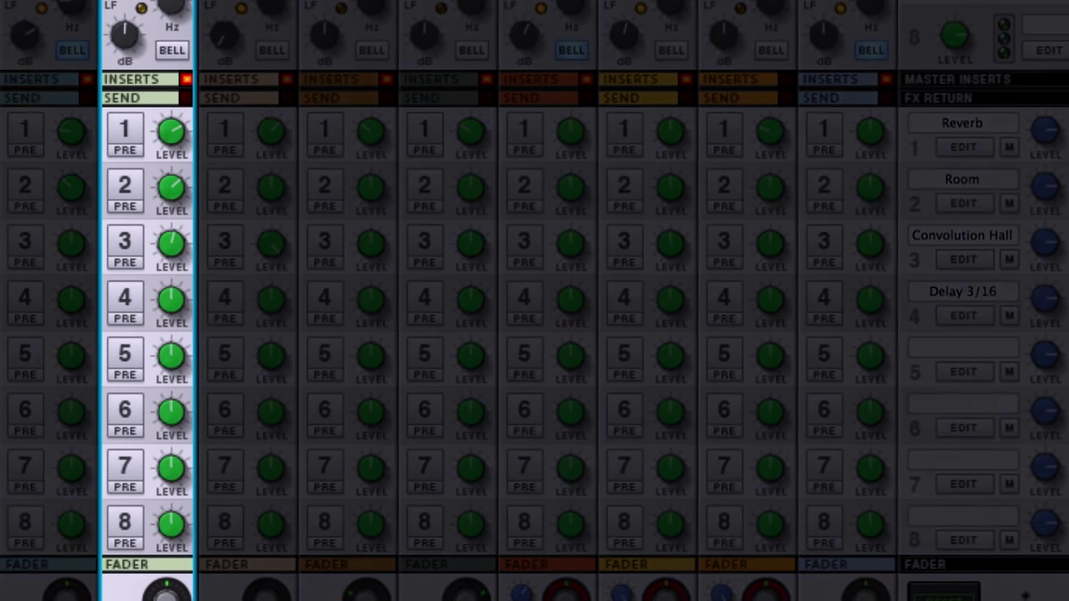
Step: Turn the Snare channel's Send 1 on to audition the Oak Room reverb, then off again
click(122, 133)
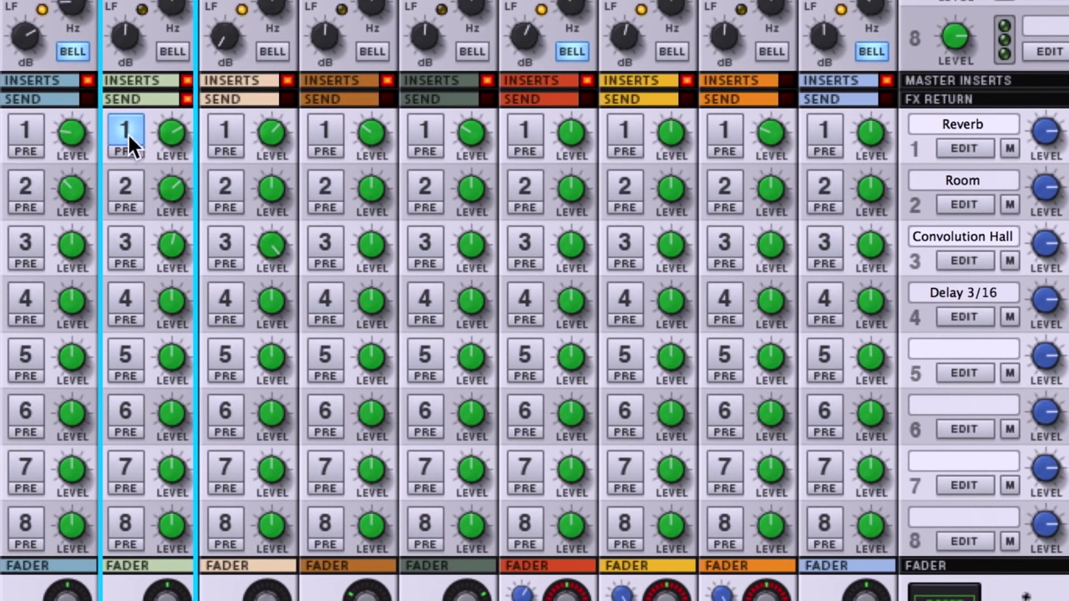
click(126, 133)
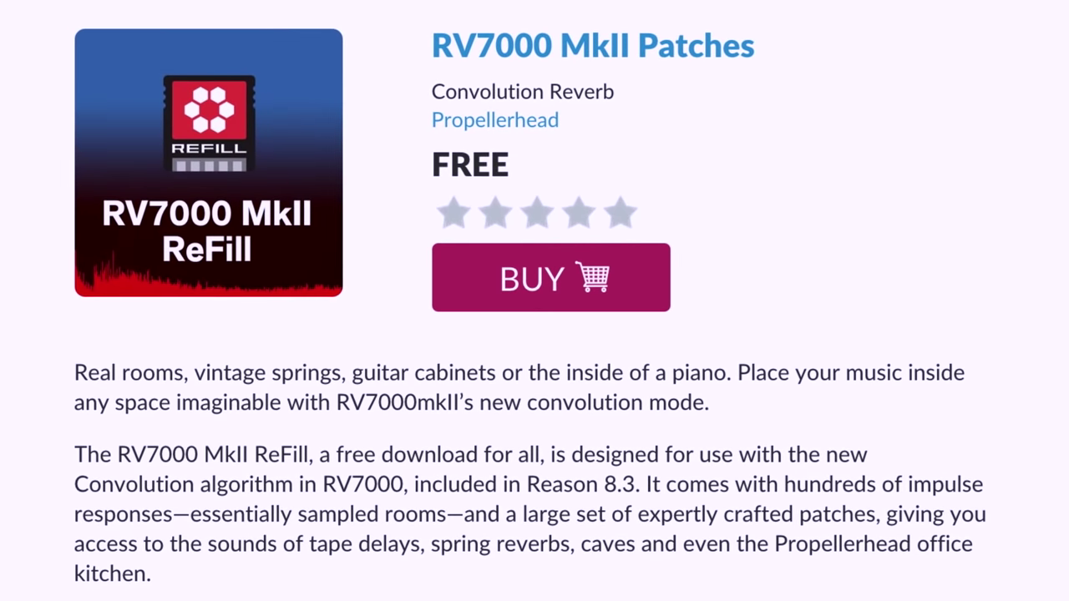
Step: Open the RV7000 mkII patches ReFill in the Reason Browser
double_click(496, 429)
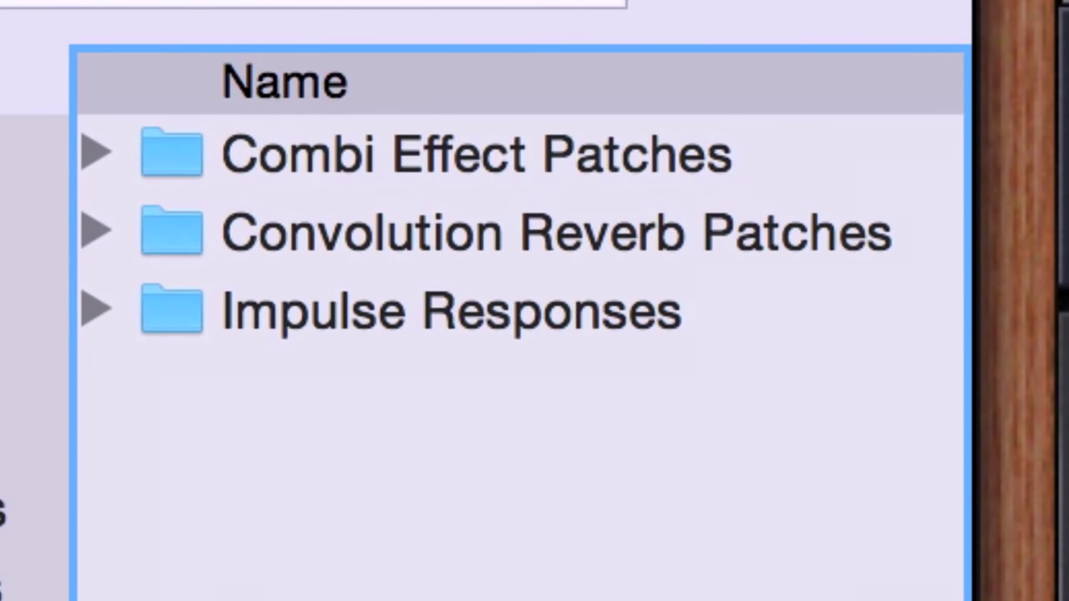
Step: Open the Convolution Reverb Patches folder and scroll through its ALL-series .rv7 presets
click(626, 259)
double_click(629, 236)
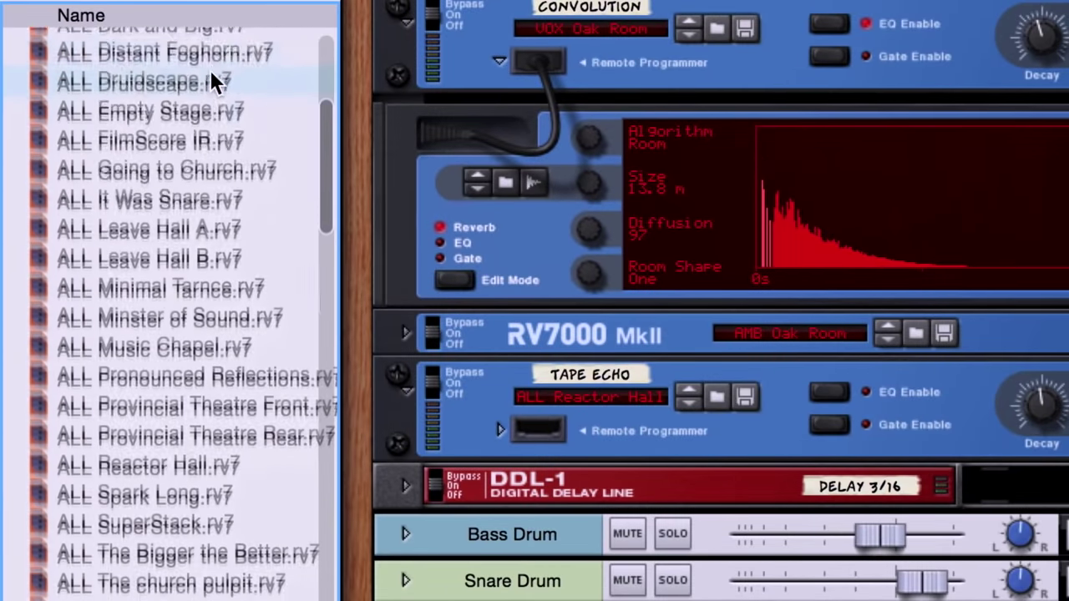
scroll(209, 69, down, 10)
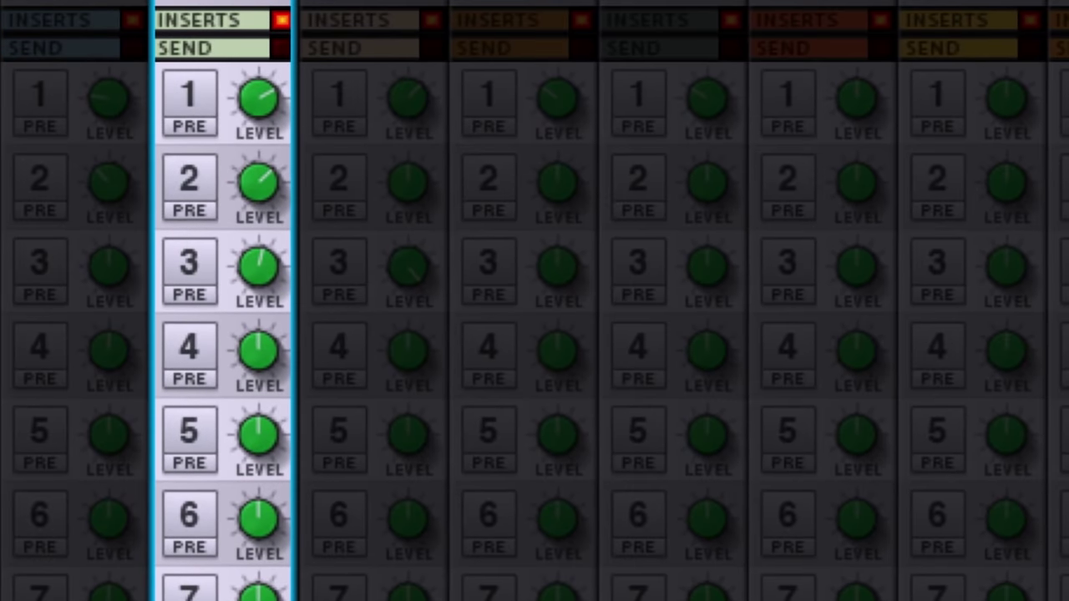
Step: Toggle the Snare's Send 1 on and off to compare FX1 against the digital reverb
click(189, 102)
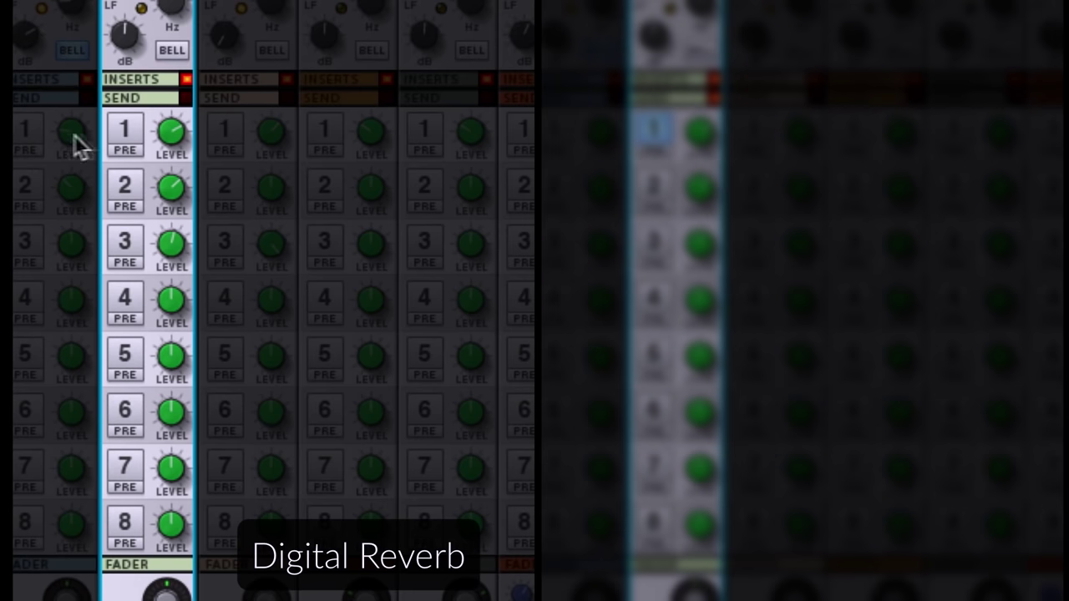
click(125, 142)
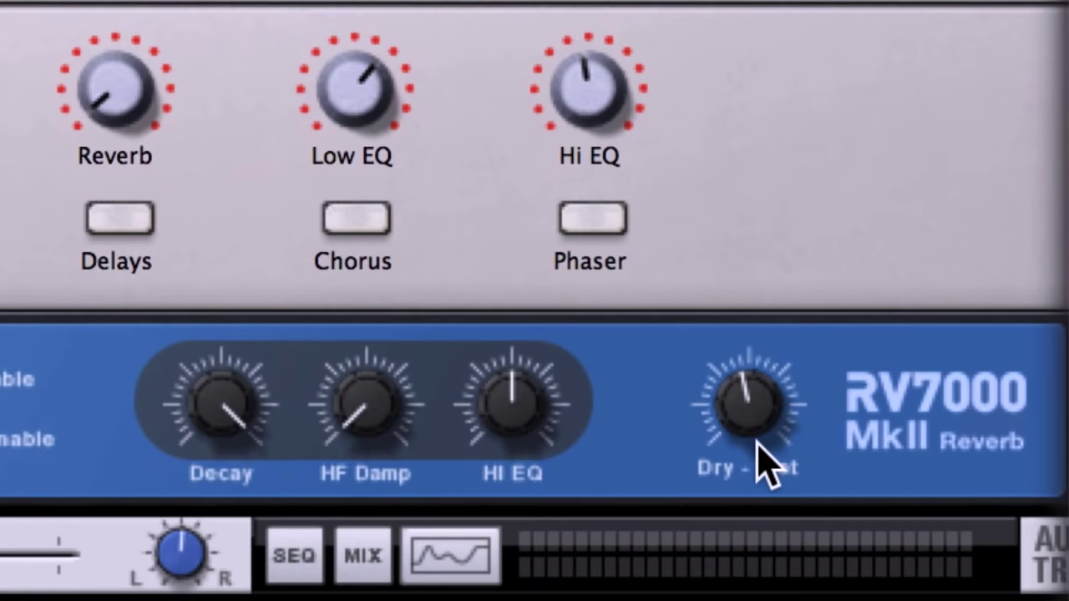
Step: Adjust the RV7000's Dry/Wet knob from 53 up to about 61
drag(766, 468, 766, 469)
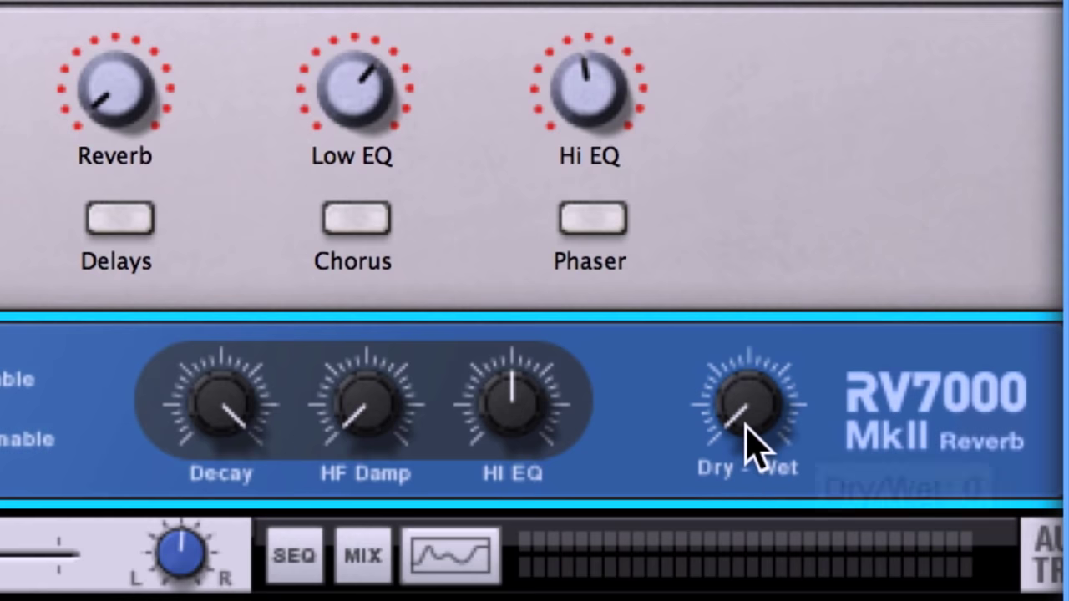
drag(749, 446, 732, 353)
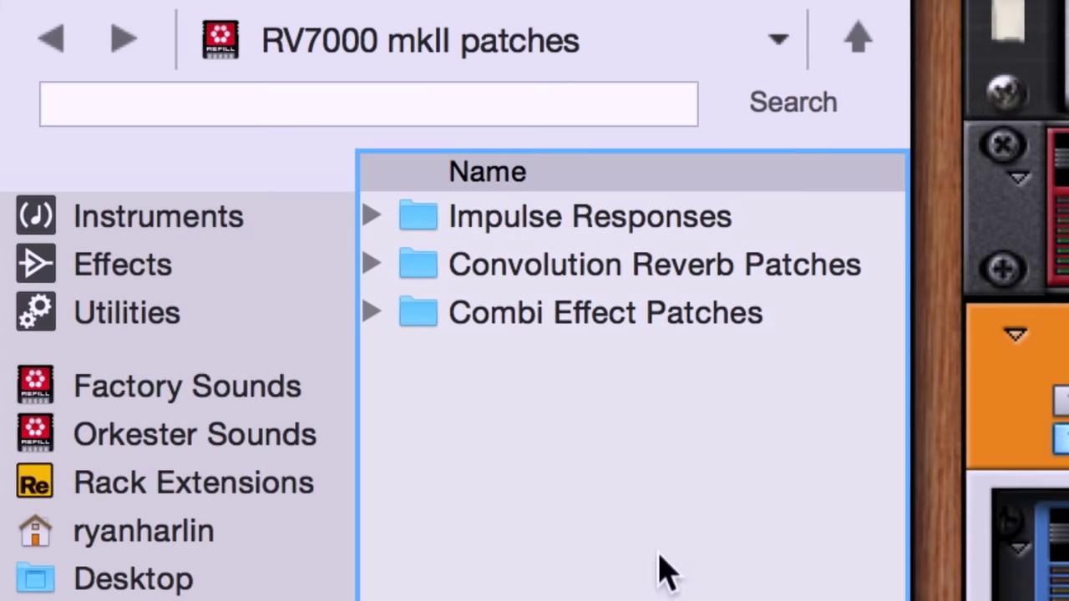
Step: Browse Impulse Responses > OpenAirLib.net > York Minster and select minster1_000_ortf_48k.wav
double_click(614, 238)
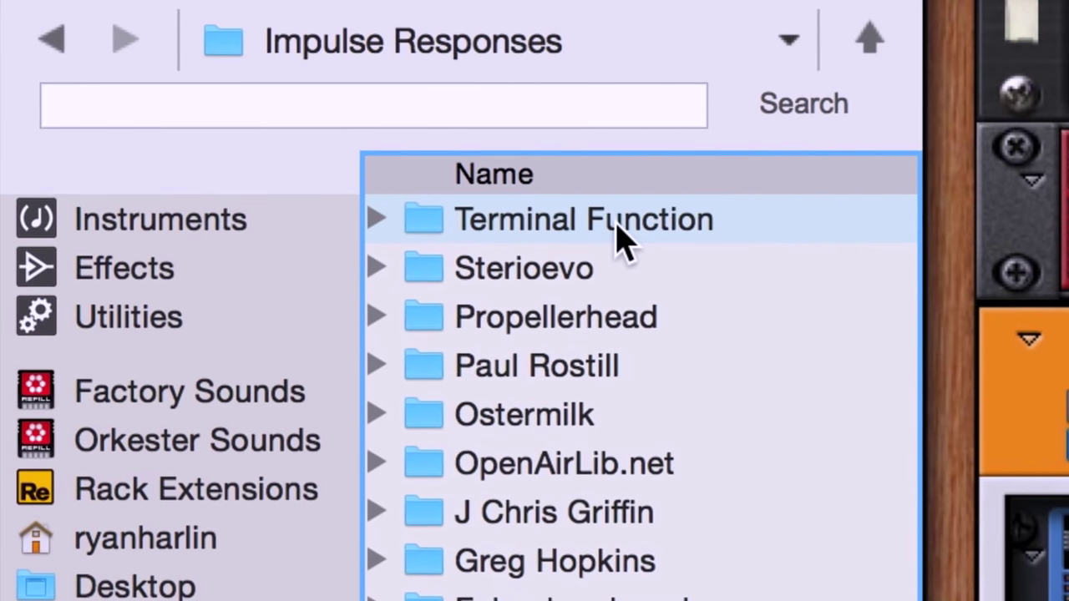
click(561, 467)
double_click(594, 493)
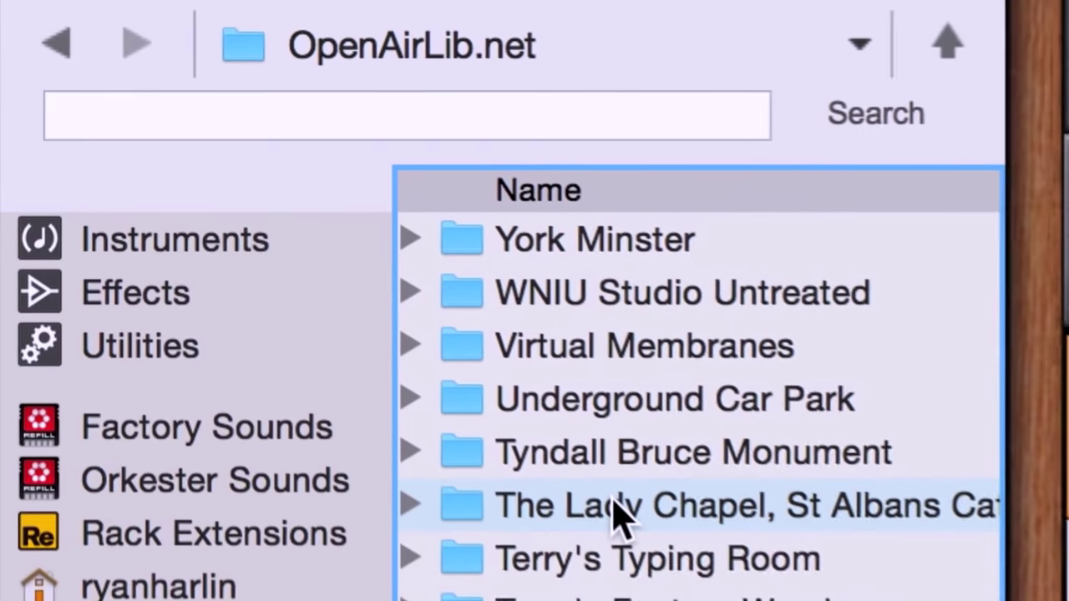
click(628, 237)
double_click(686, 255)
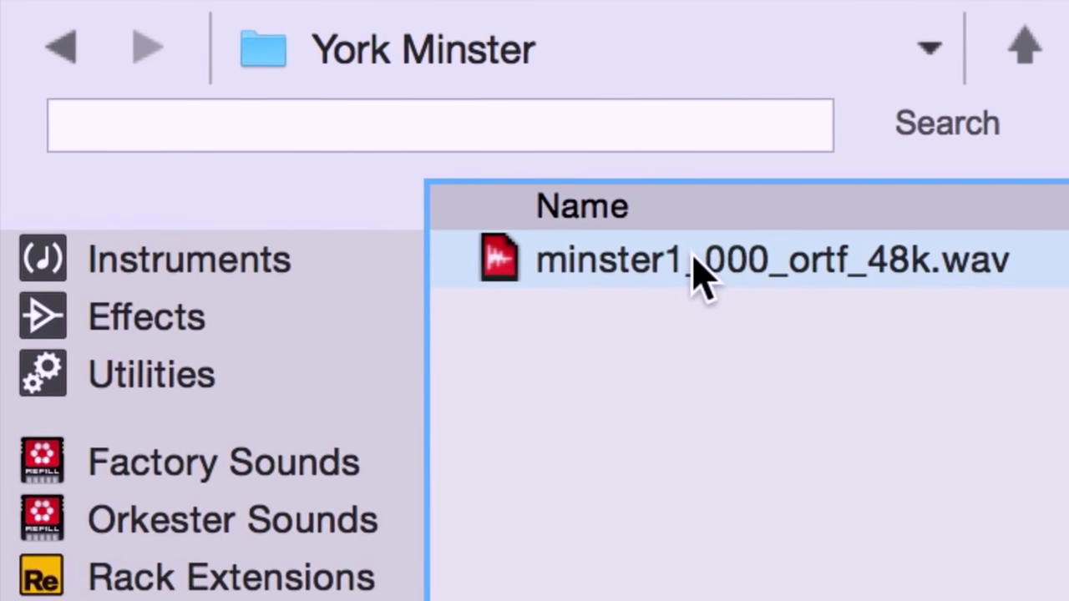
click(692, 272)
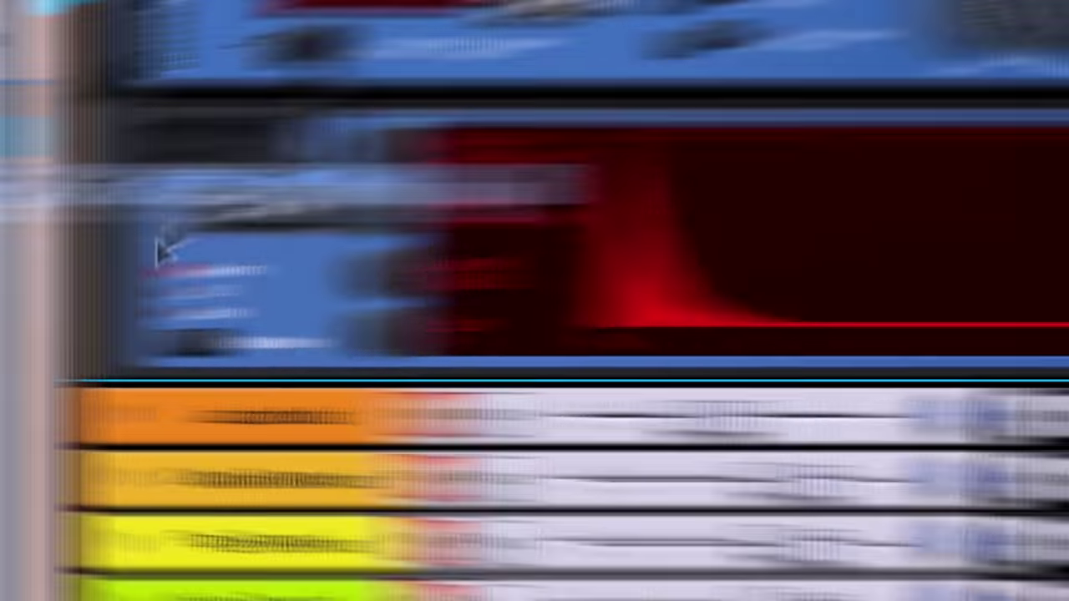
Step: Load the York Minster impulse into the RV7000, then try EFX Buzzin, Dark Reverse and FullVerse A
drag(164, 250, 442, 280)
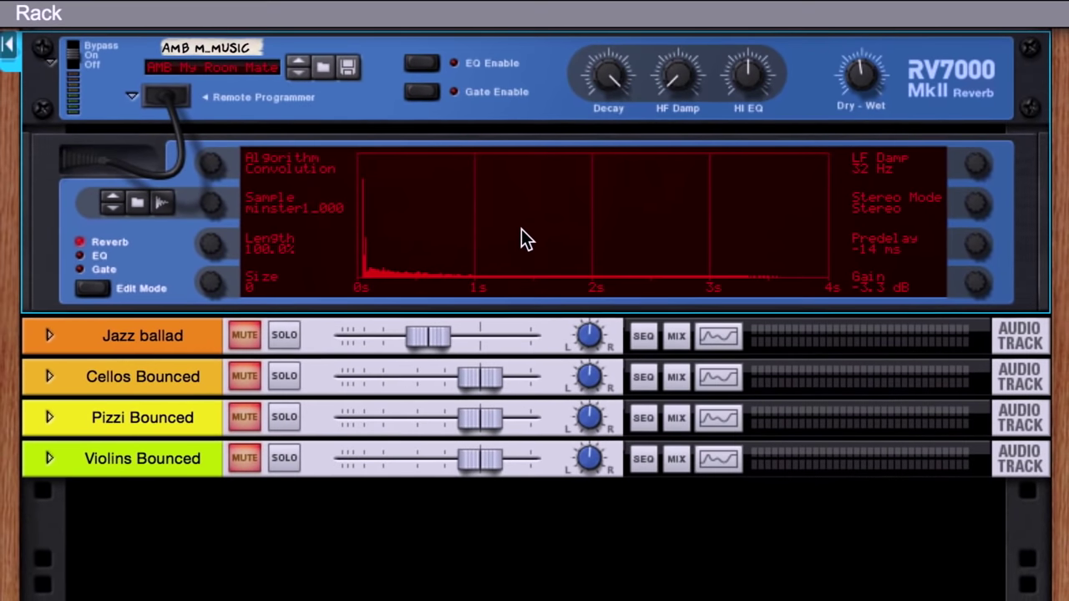
drag(0, 225, 517, 222)
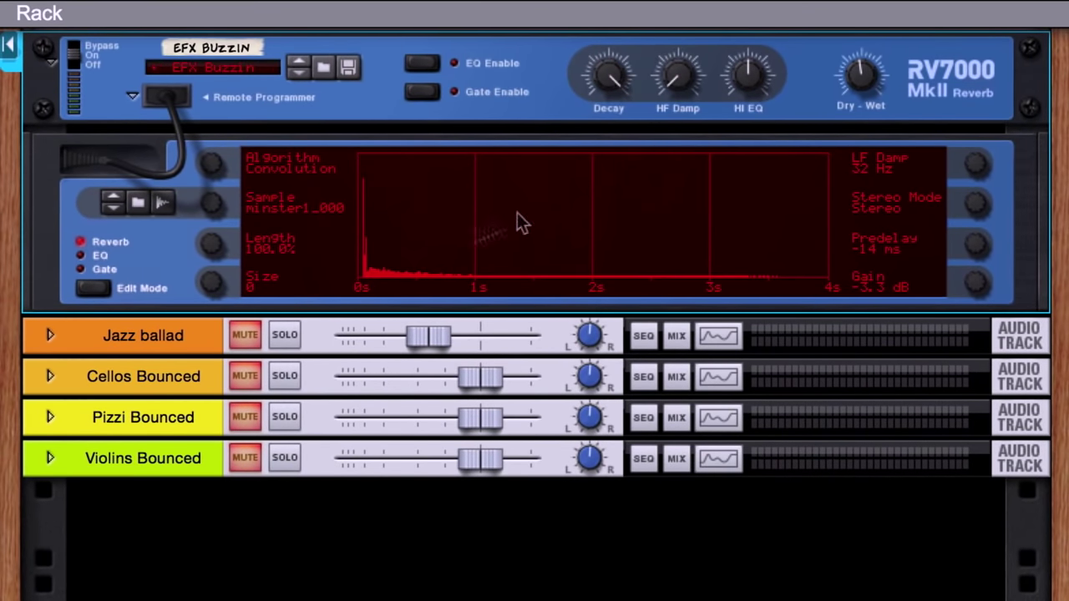
drag(0, 251, 380, 257)
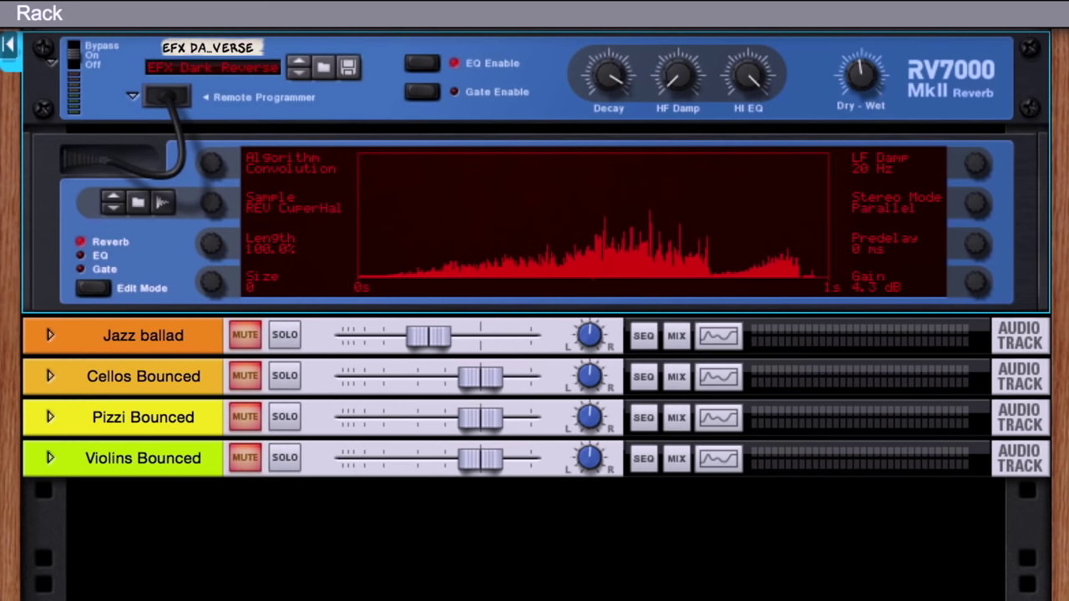
drag(0, 267, 420, 267)
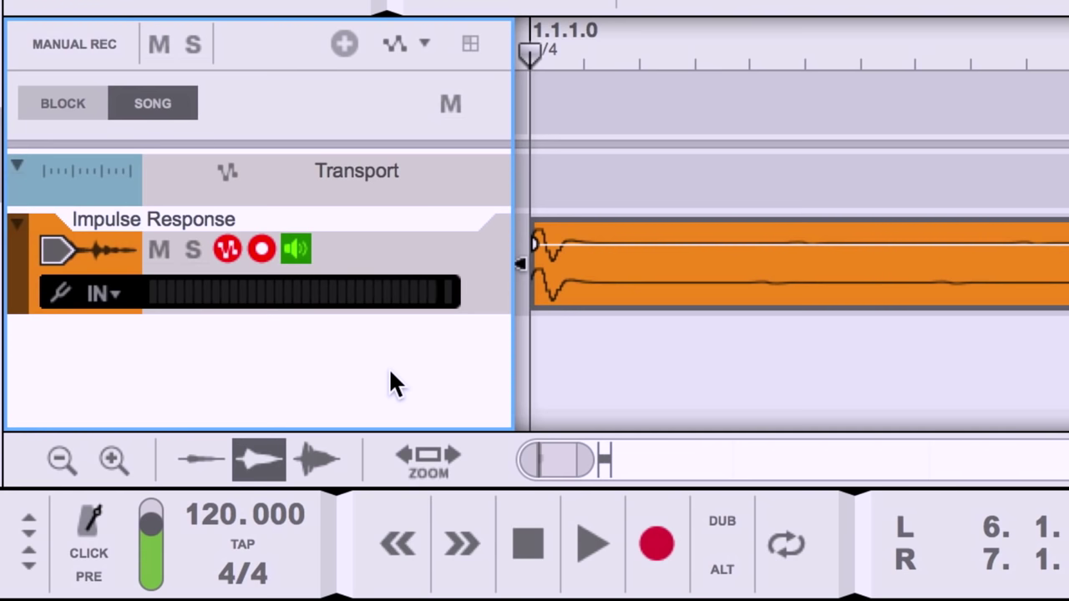
Step: Play back the recorded impulse response and load EFX Lo Fidelity Radio.rv7 onto the RV7000
click(588, 544)
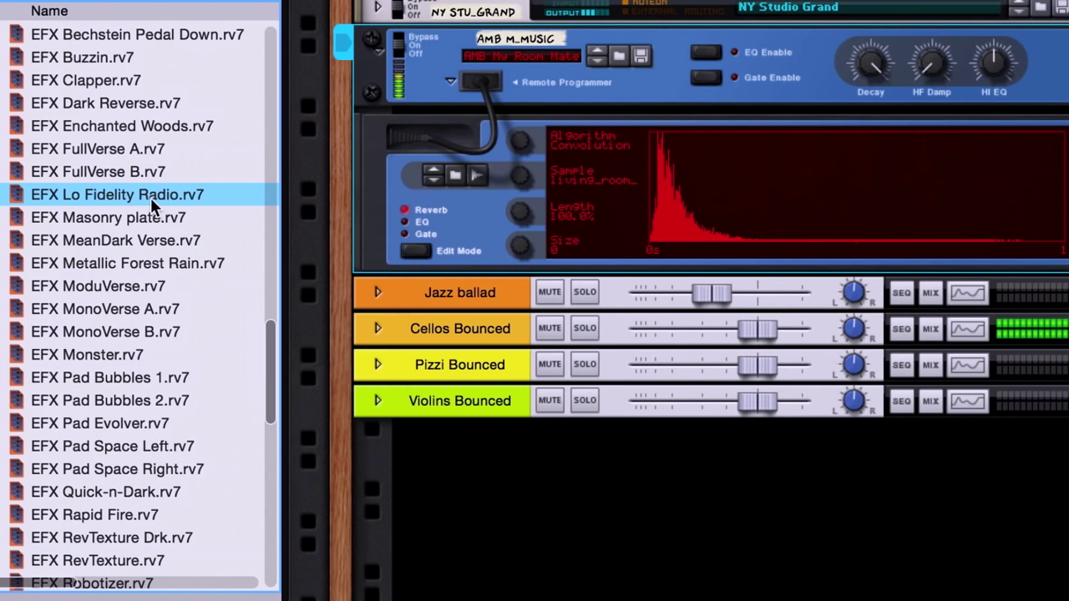
drag(150, 197, 762, 210)
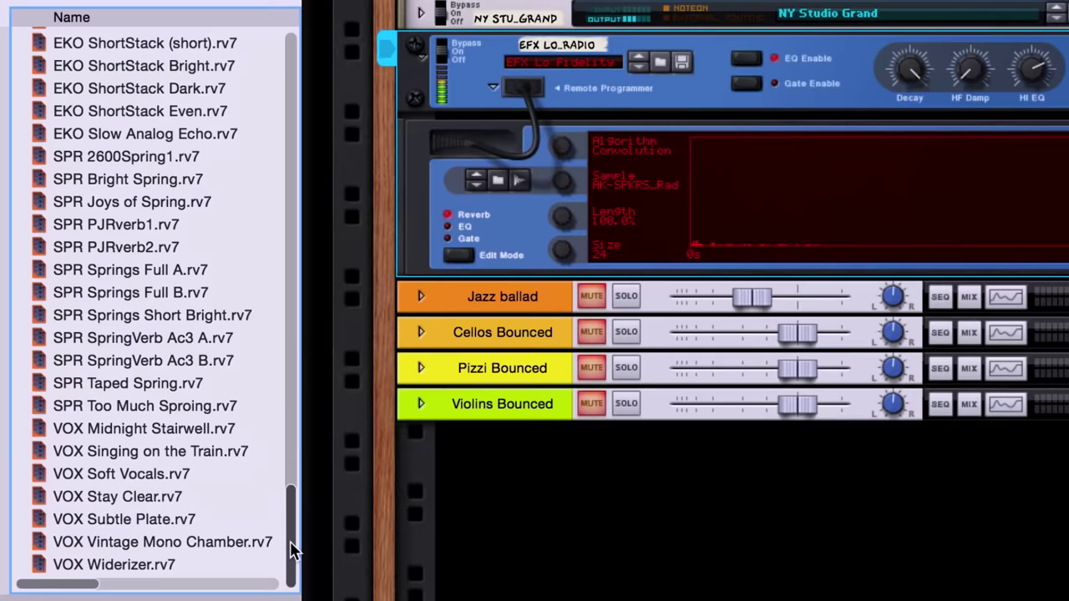
drag(292, 551, 318, 92)
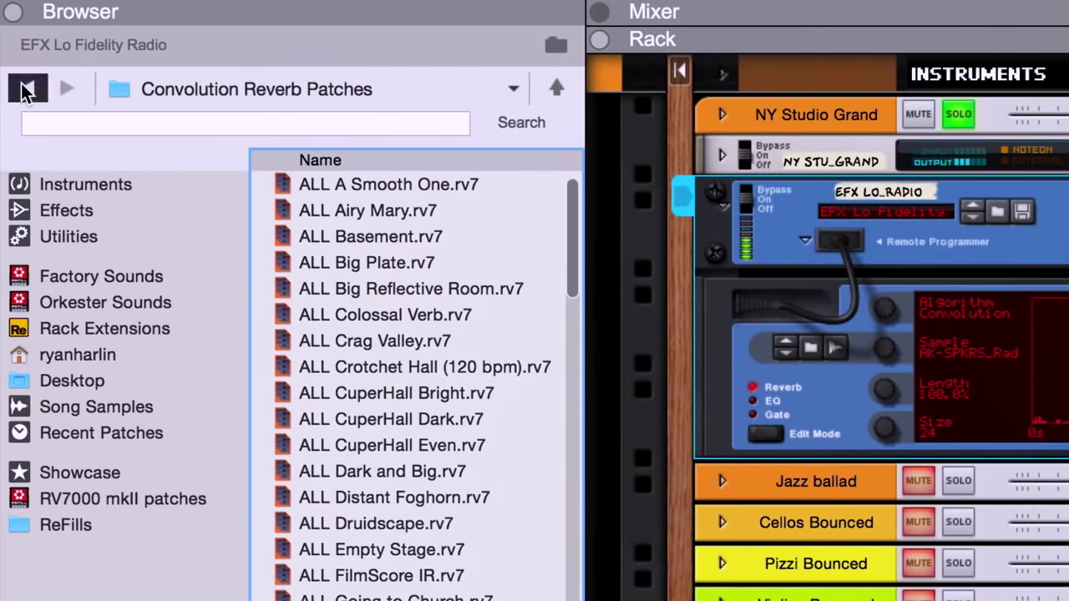
Step: Browse Impulse Responses > adventurekid.se > AK-SPKRS and load AK-SPKRS_015.wav into the RV7000
click(26, 90)
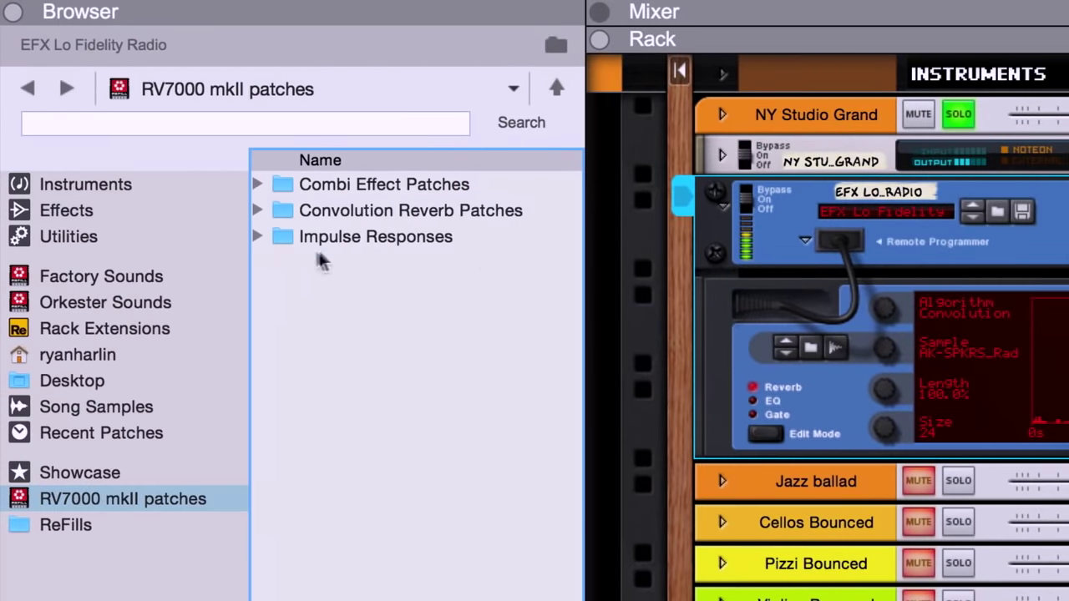
double_click(495, 243)
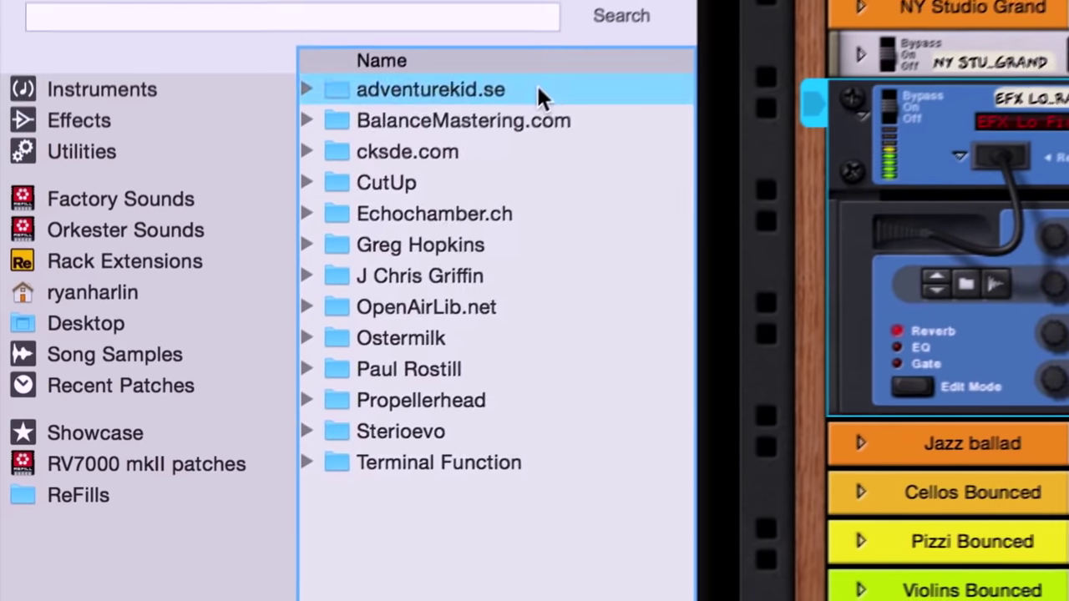
double_click(503, 132)
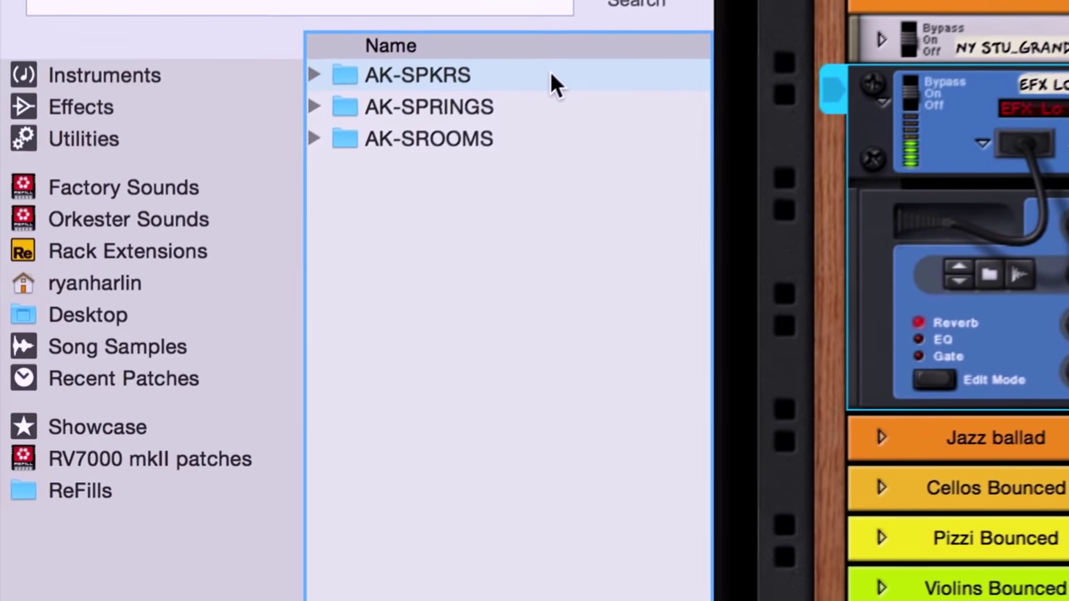
double_click(524, 65)
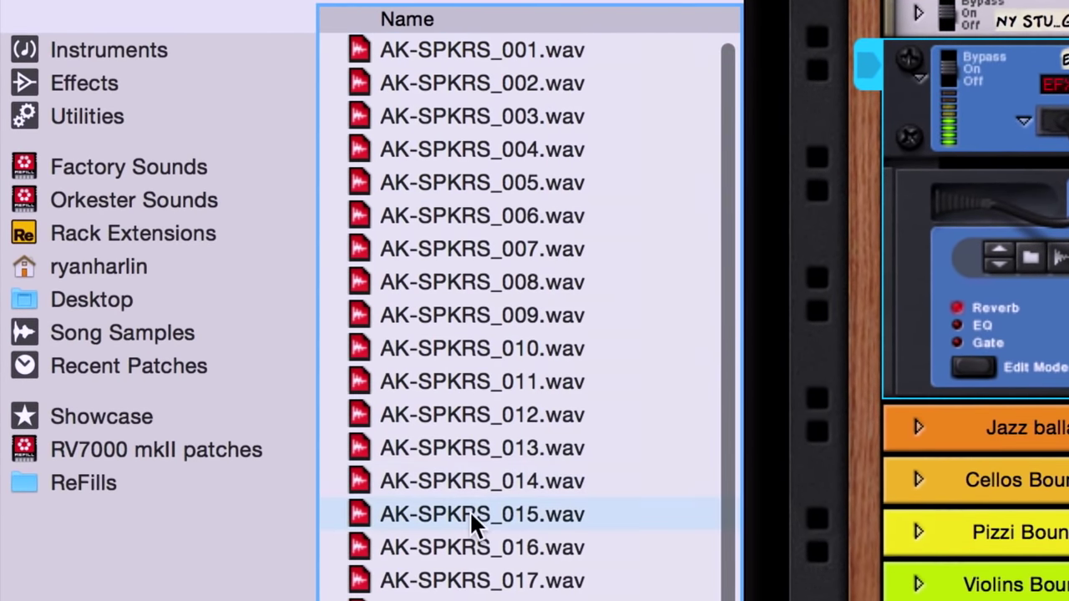
click(472, 514)
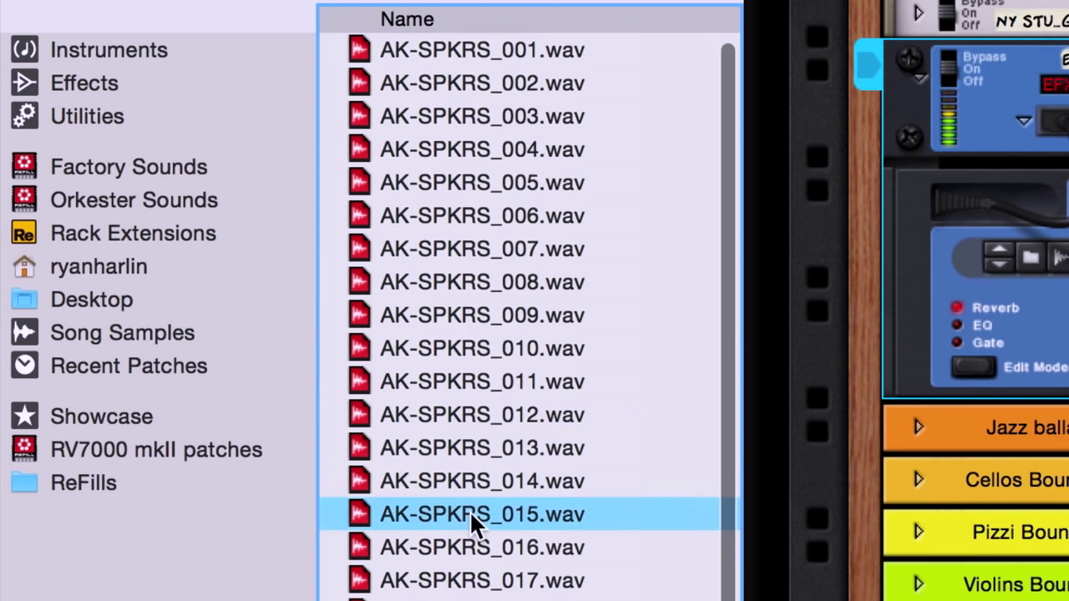
double_click(469, 510)
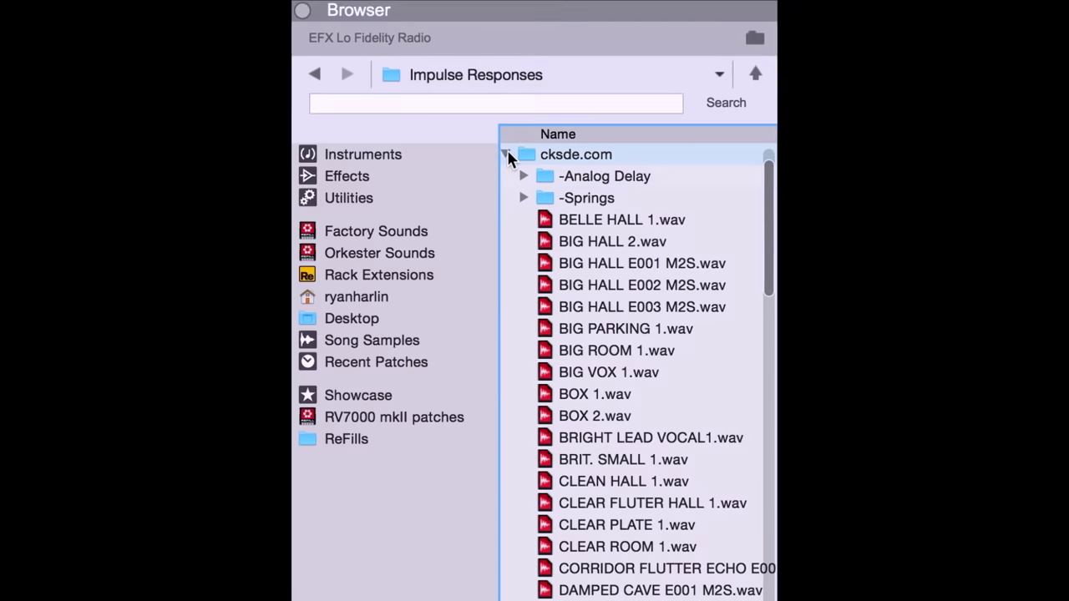
Step: Replace the AK-SPKRS_015 impulse with an EMT 140 Medium plate impulse from Greg Hopkins' EMT 140 Plate folder
click(507, 152)
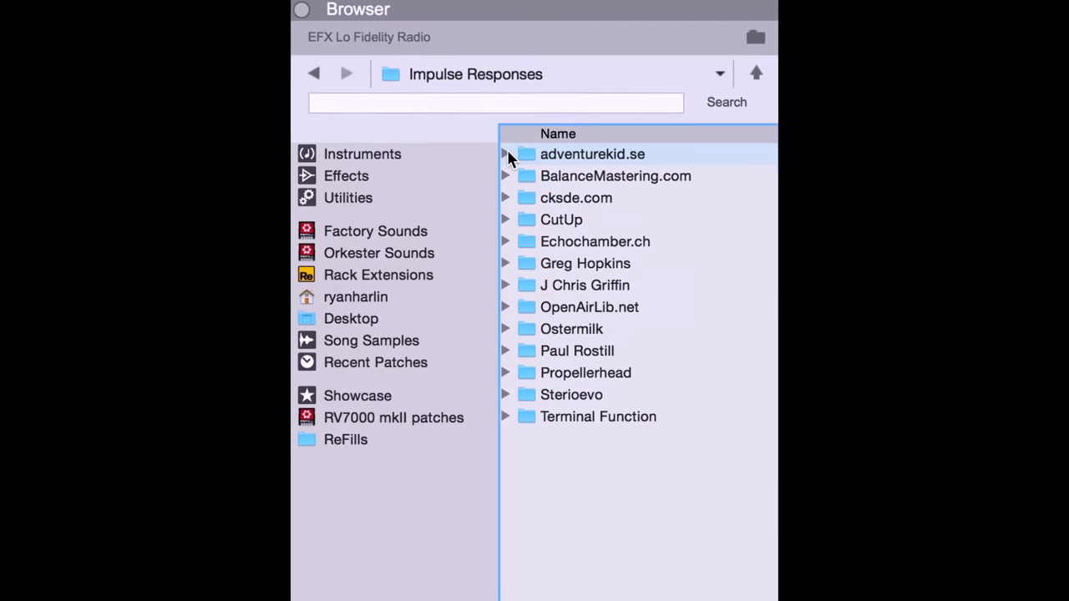
click(502, 217)
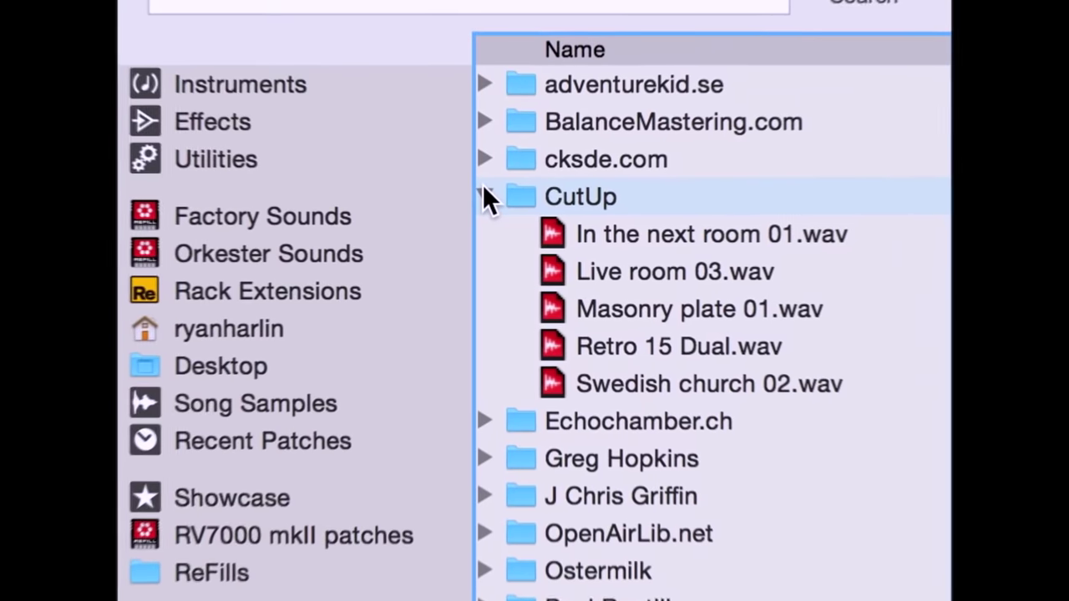
click(489, 201)
click(481, 228)
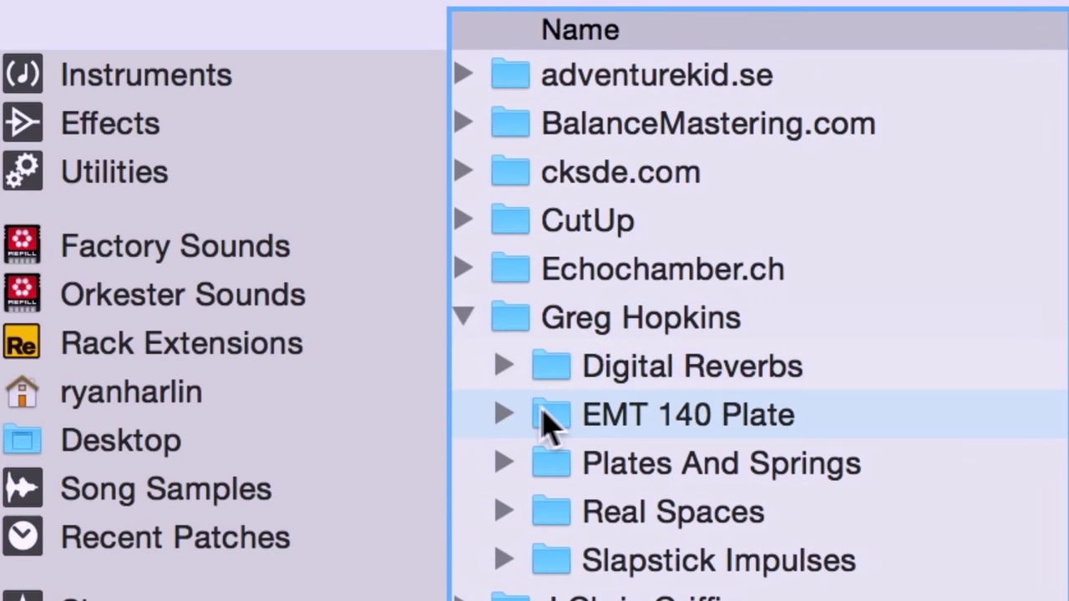
click(544, 410)
double_click(544, 417)
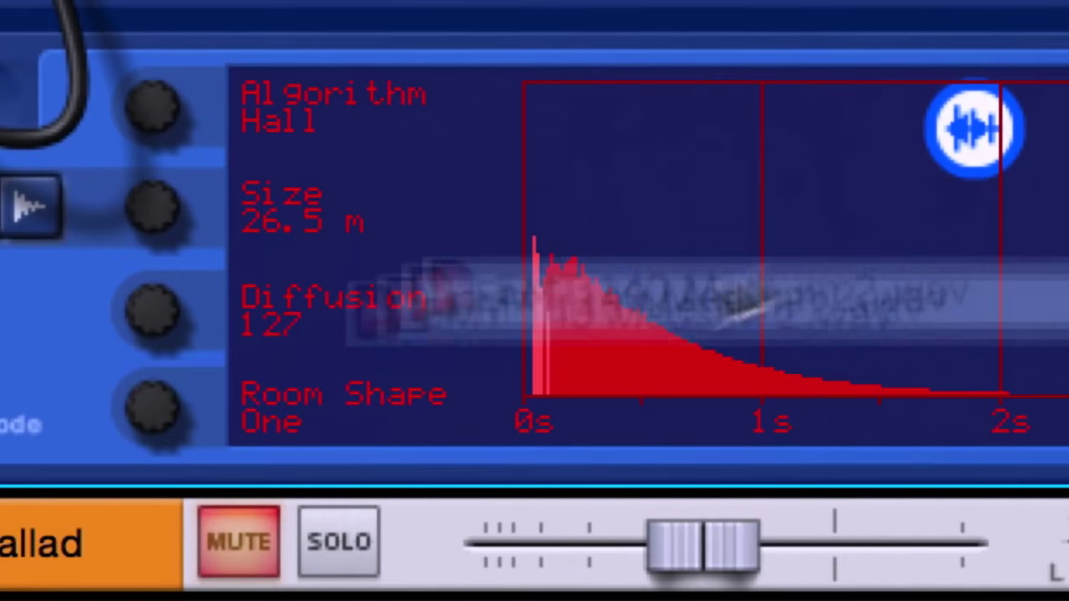
drag(966, 125, 801, 284)
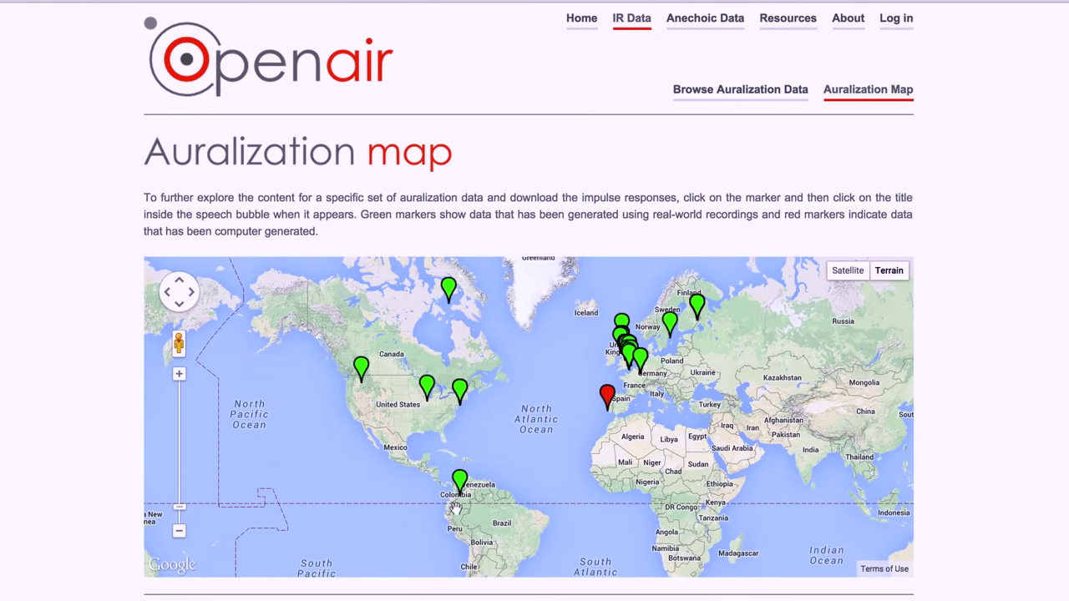
Step: Open the impulse response files for the Cafeteria Universidad San Buenaventura Bogotá via the Colombia map marker
scroll(455, 507, up, 1)
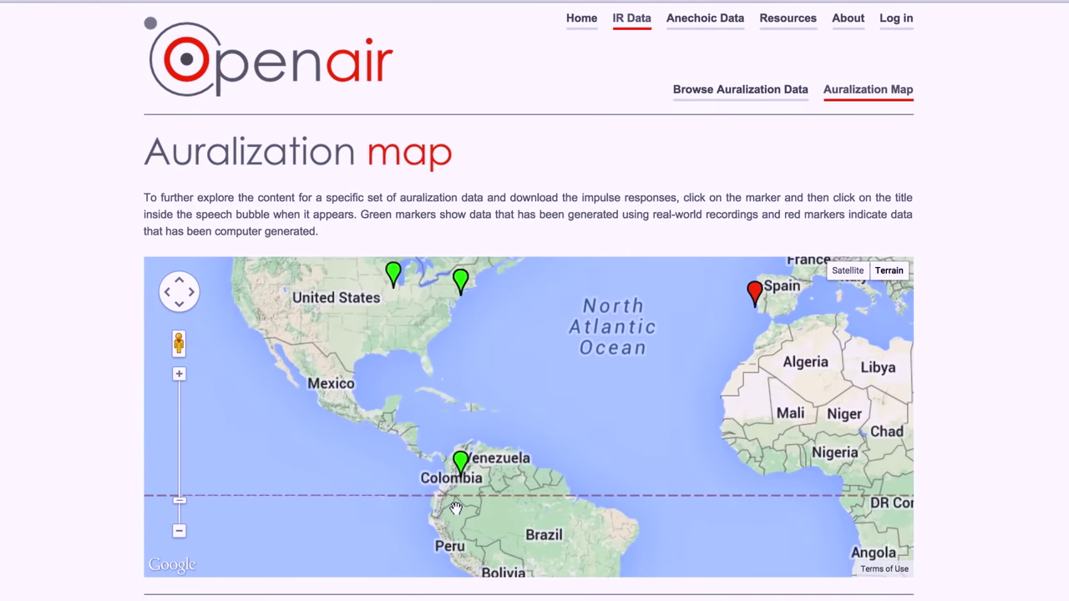
click(460, 462)
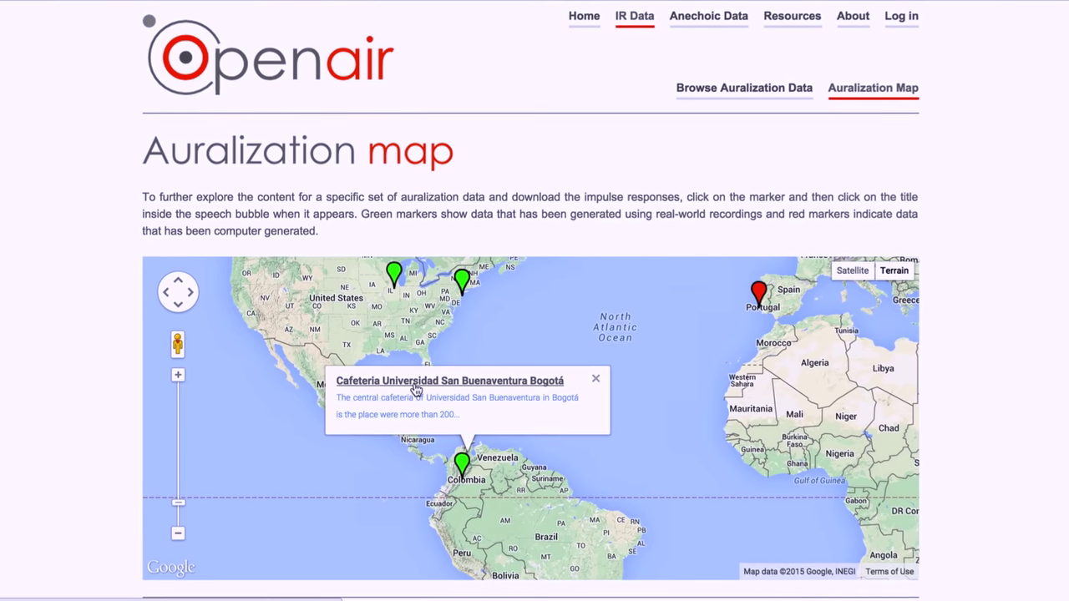
click(445, 410)
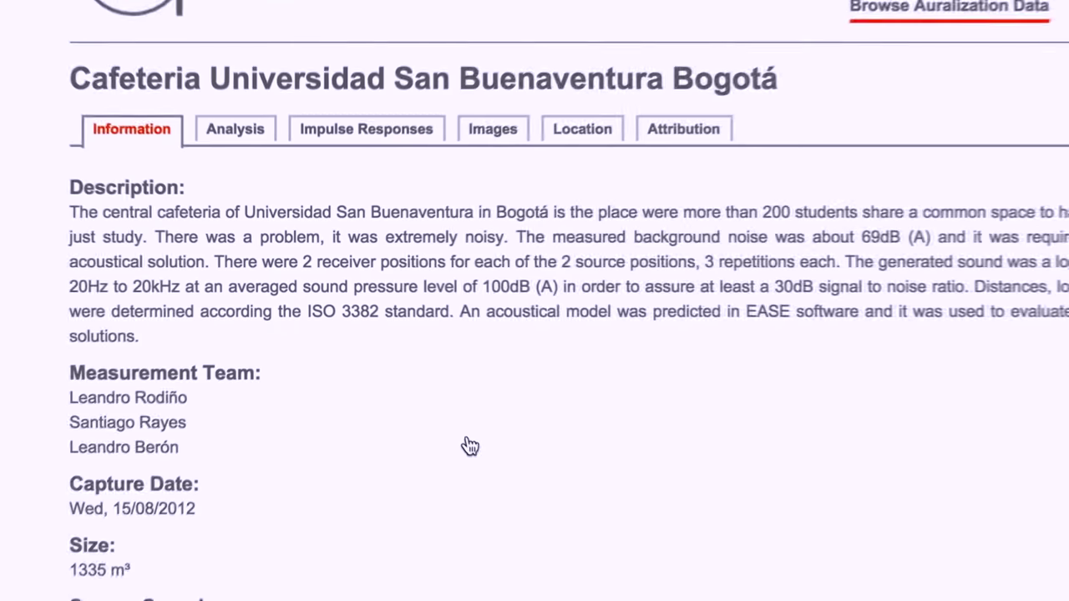
click(401, 125)
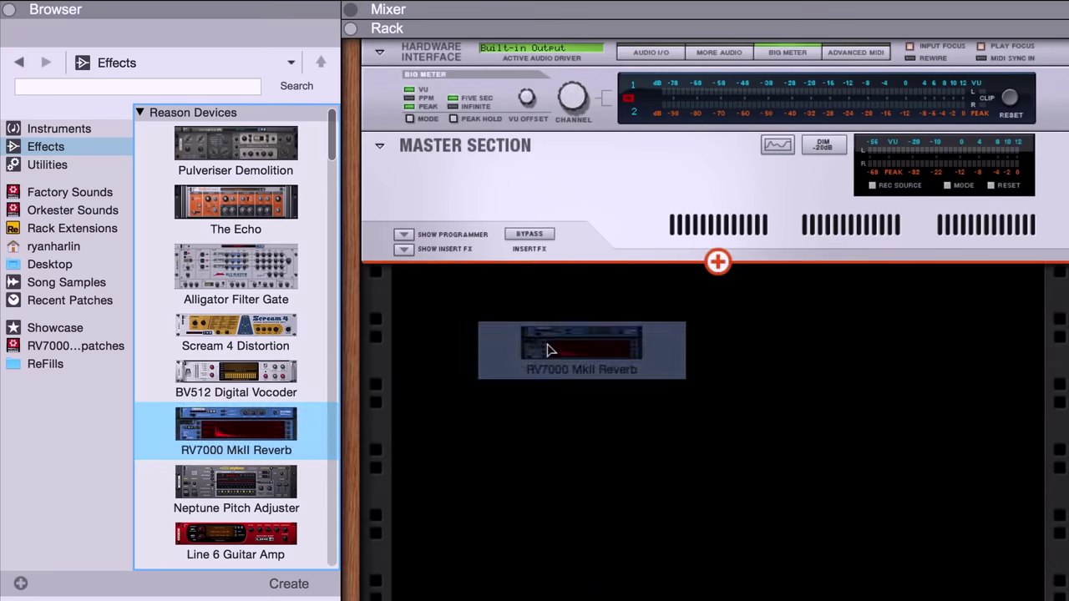
Step: Add an RV7000 MkII reverb with an A-List Acoustic Guitarist below it to the rack
drag(546, 351, 553, 350)
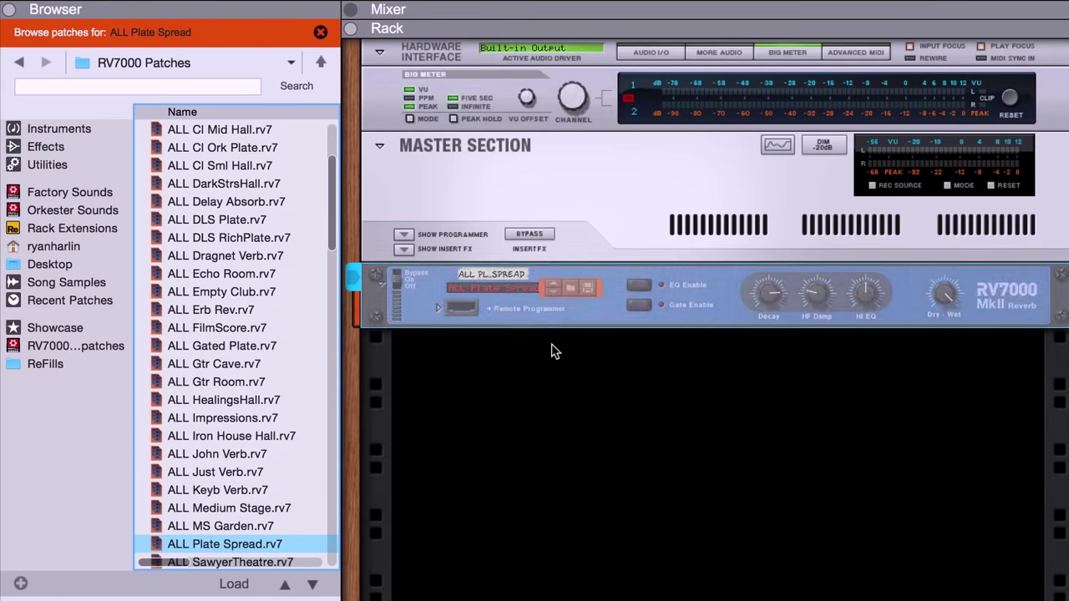
click(57, 132)
scroll(199, 478, down, 10)
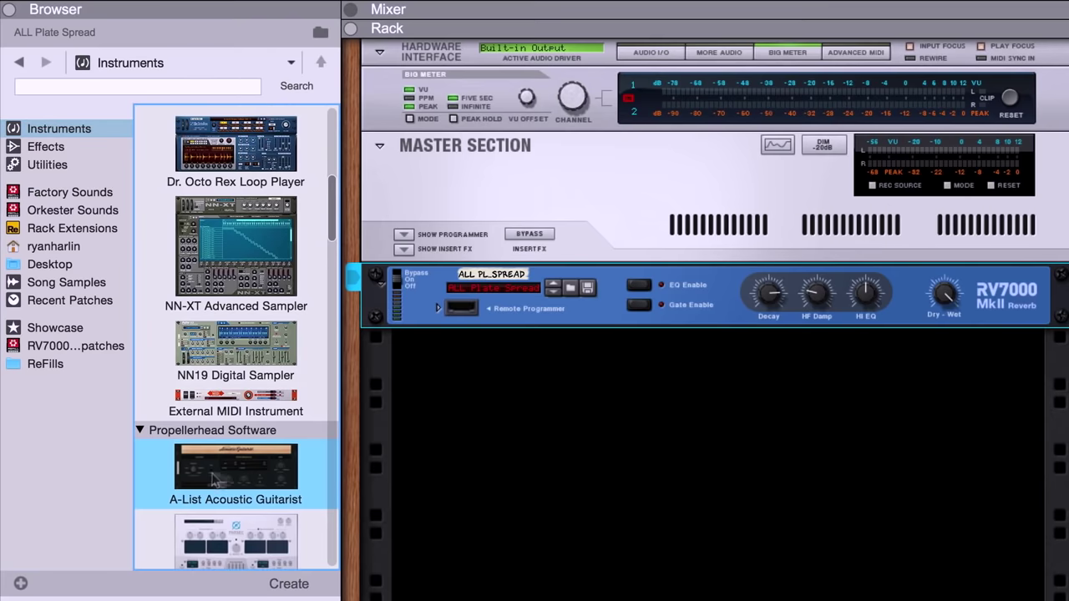
drag(560, 479, 559, 479)
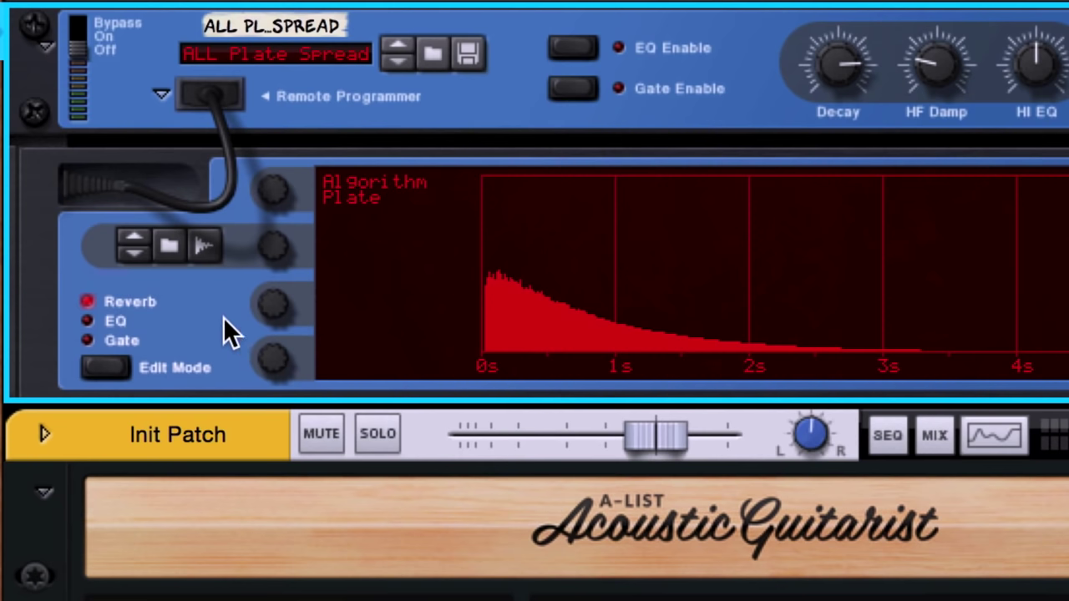
Step: Crop the recorded Sample 1 to about 4, select its quiet tail from about 0.86, and save it
click(202, 247)
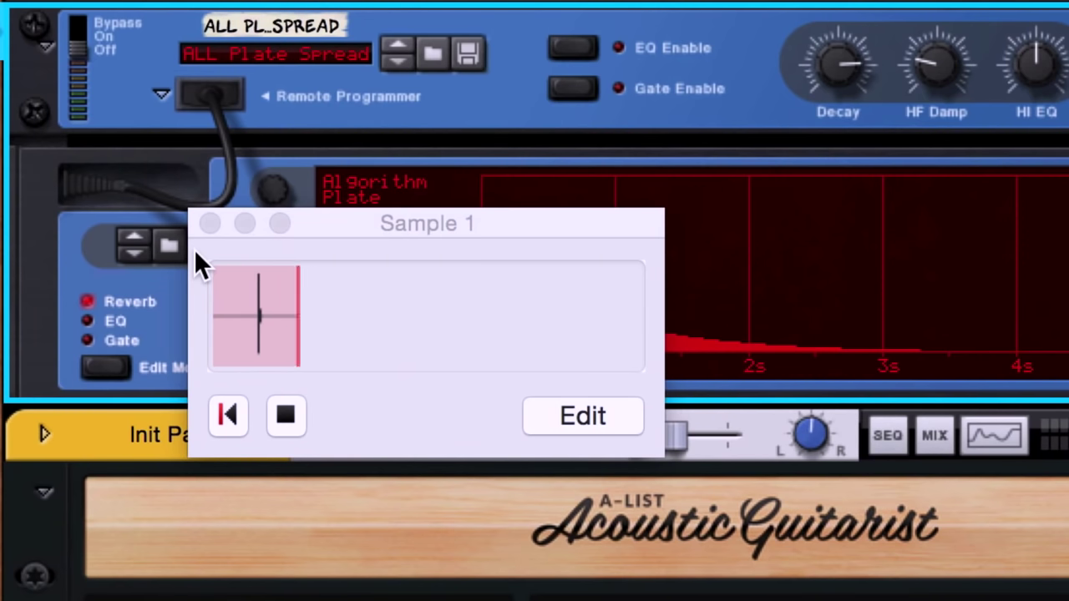
click(582, 415)
drag(955, 167, 534, 165)
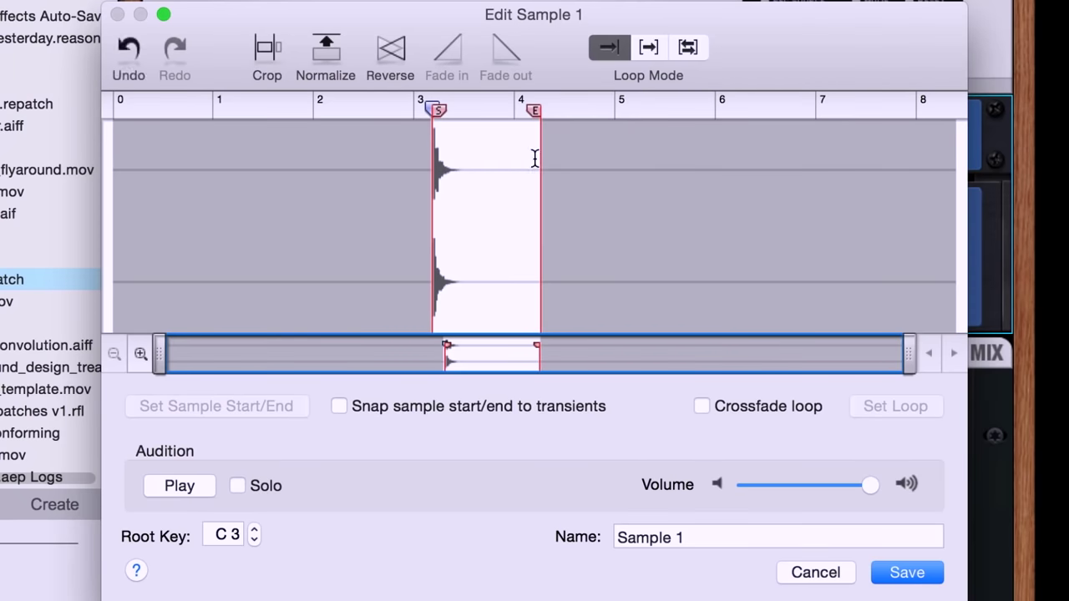
click(265, 51)
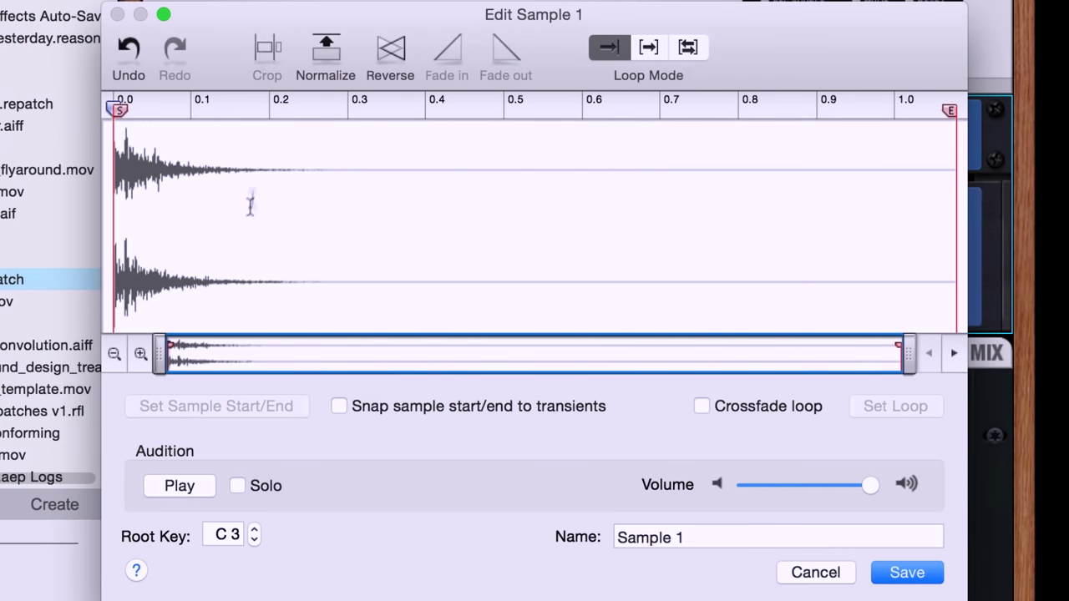
drag(788, 234, 1005, 249)
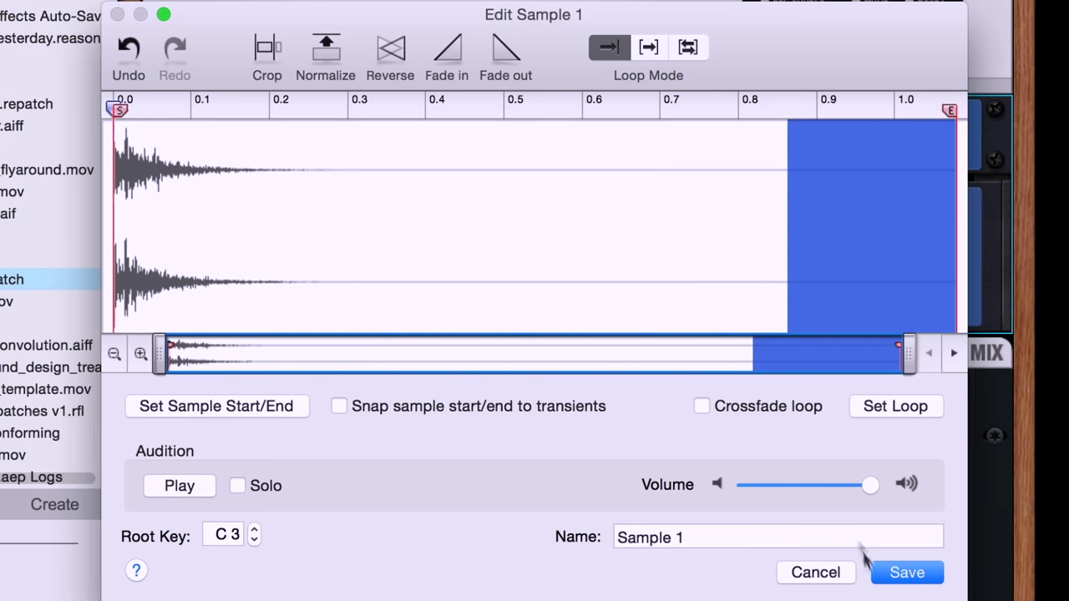
click(888, 579)
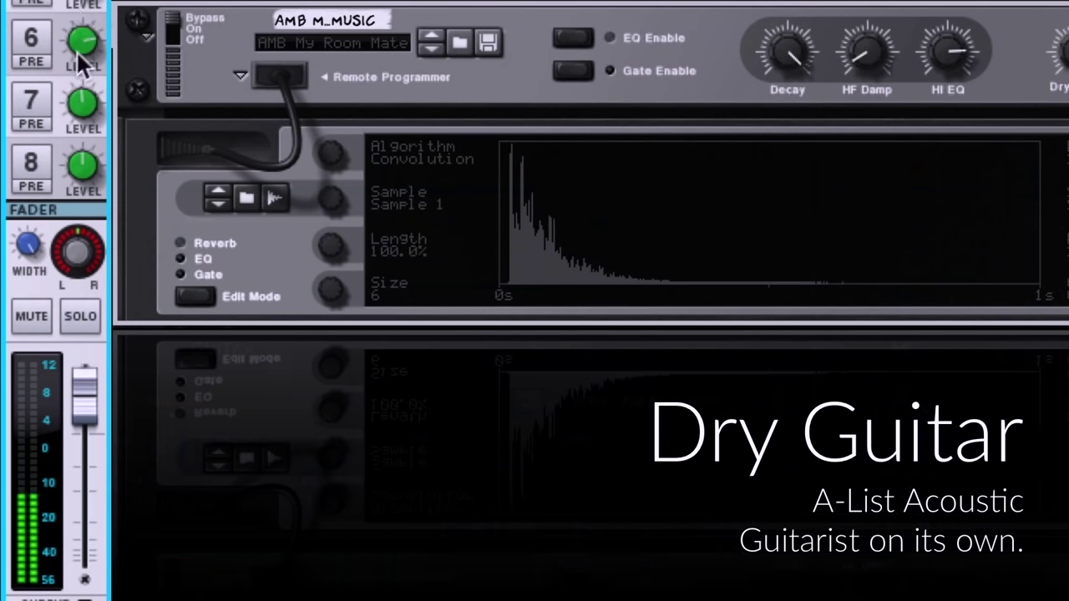
Step: Enable Send 6 on the acoustic guitar's mixer channel to route it into the RV7000
click(21, 47)
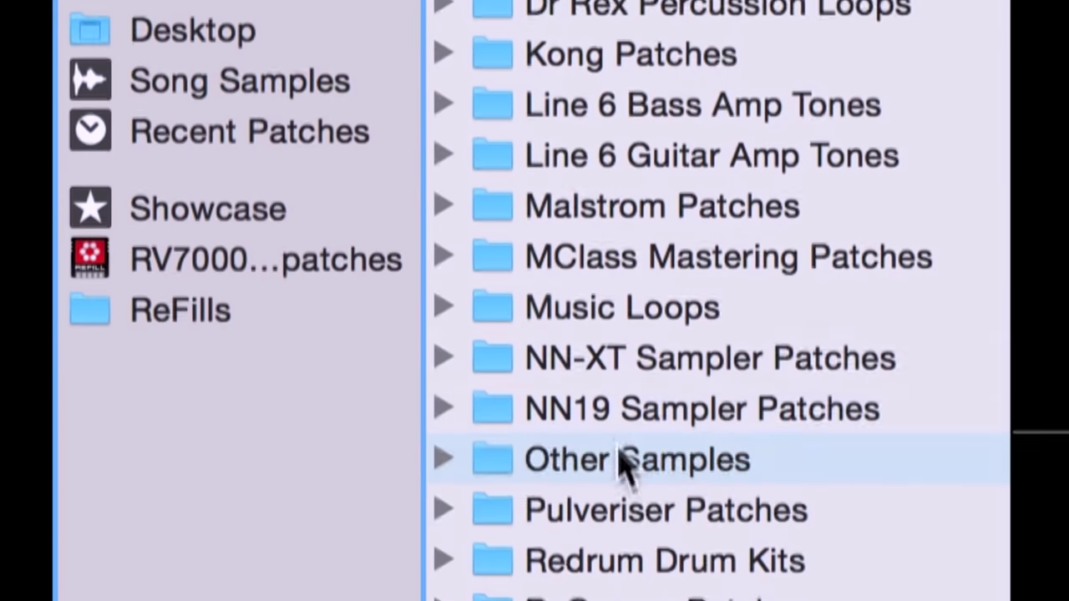
Step: Load Clp_Basics.wav, then 090_GtrDelay, from Other Samples > FX-Vox as the RV7000 impulse
double_click(622, 459)
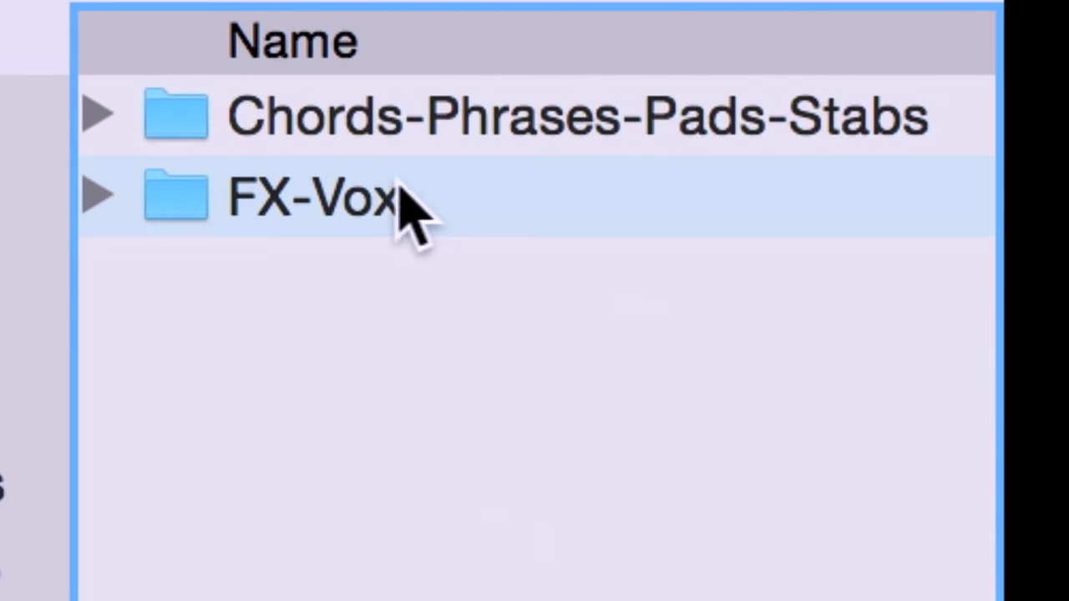
click(388, 199)
double_click(389, 199)
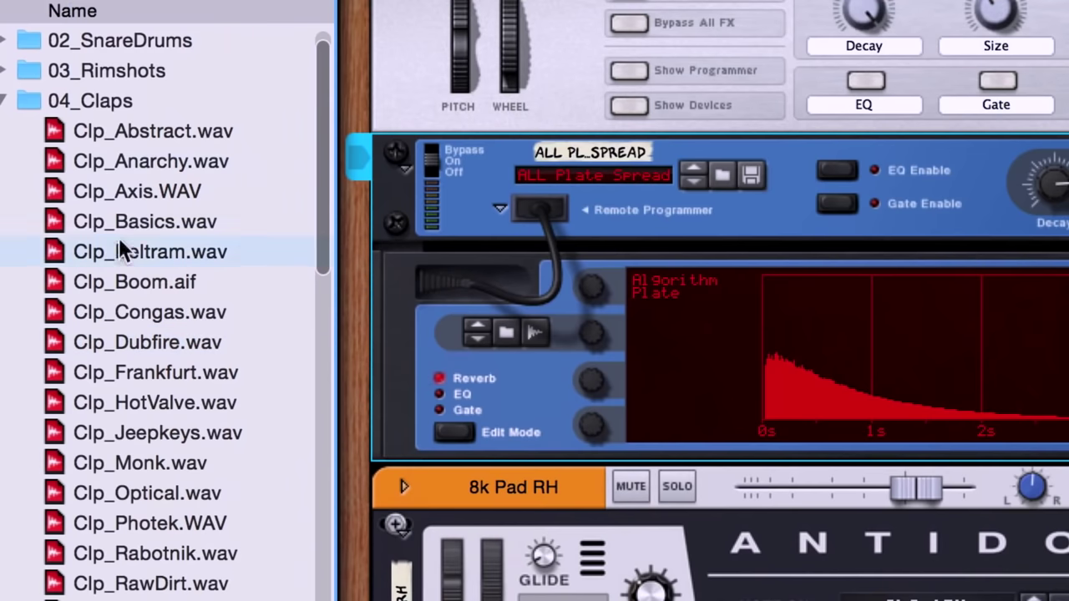
drag(126, 221, 866, 365)
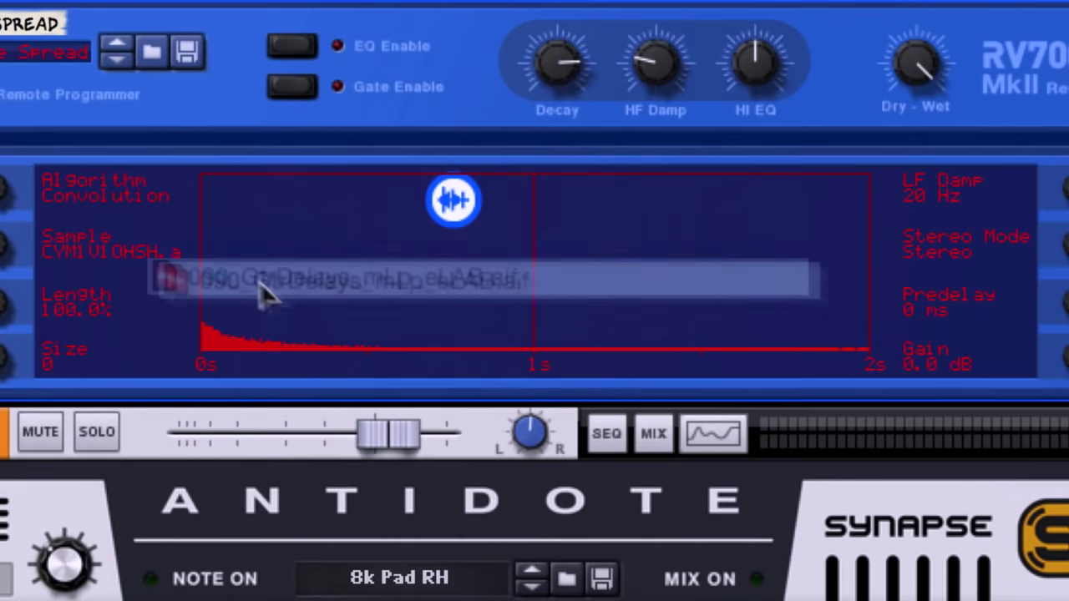
drag(266, 292, 281, 299)
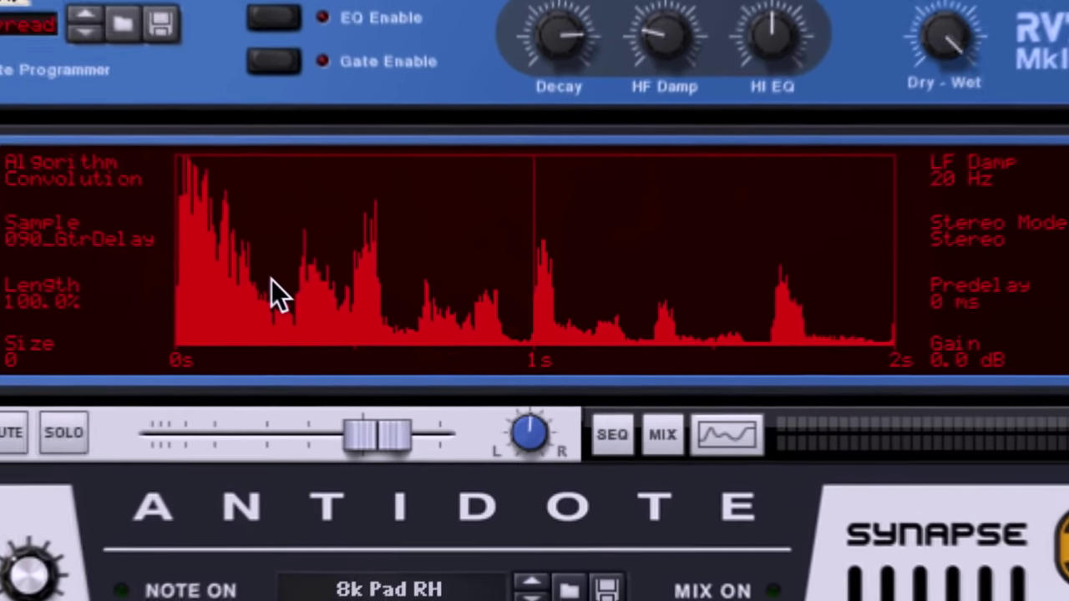